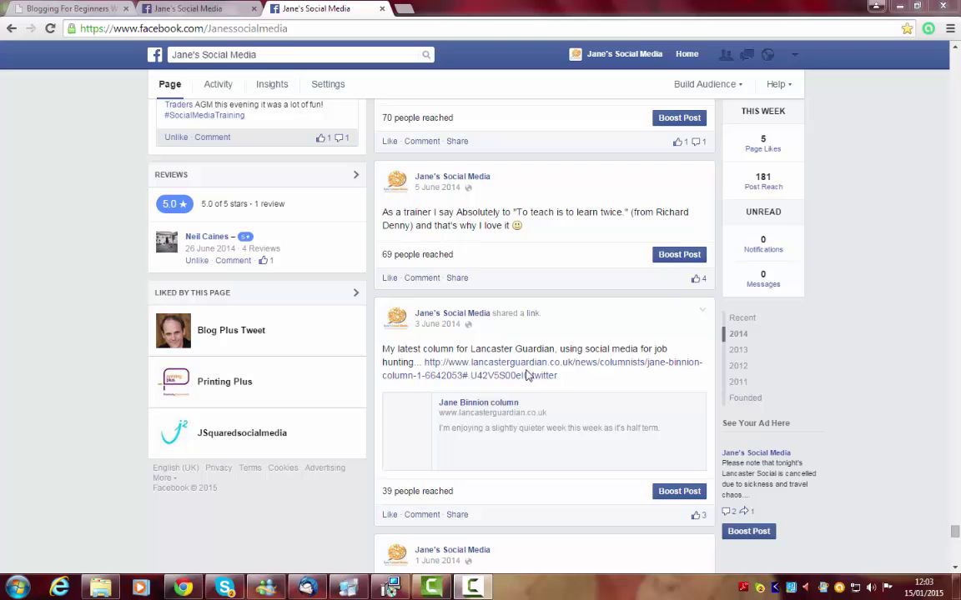
# - Open a Twitter share form for the Blogging For Beginners Workshop product page
pyautogui.click(50, 9)
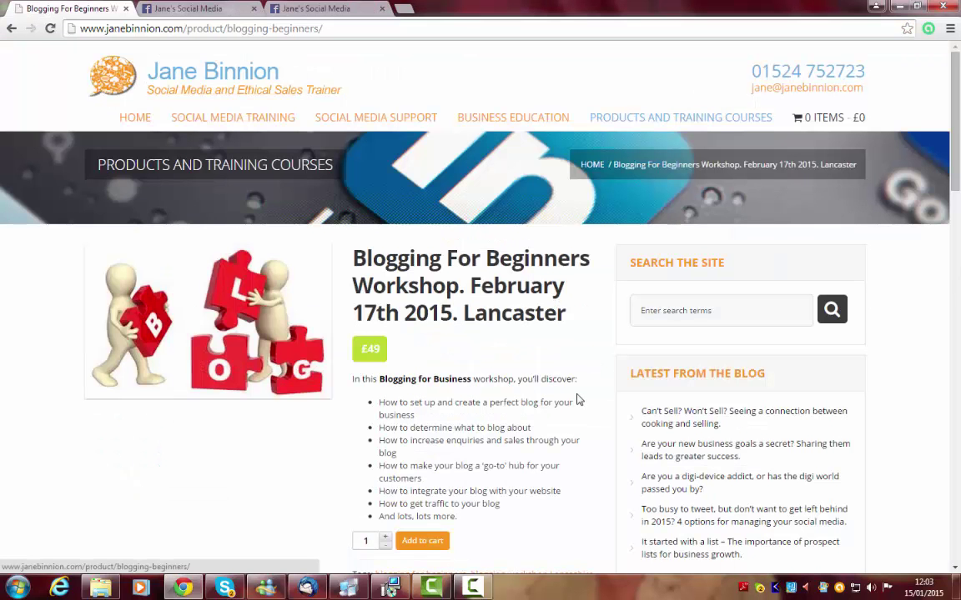
pyautogui.scroll(-3, 564, 377)
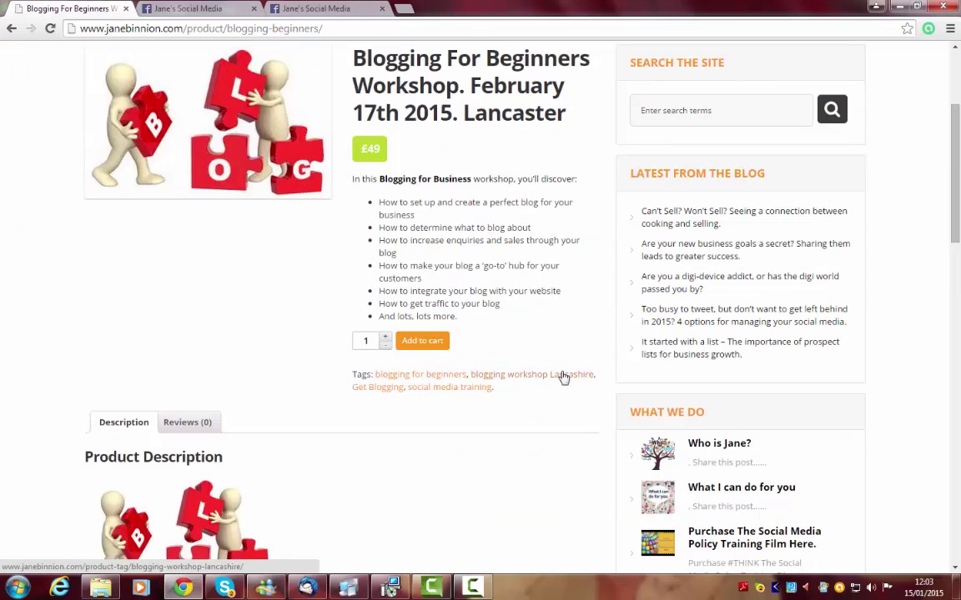
pyautogui.scroll(-11, 564, 377)
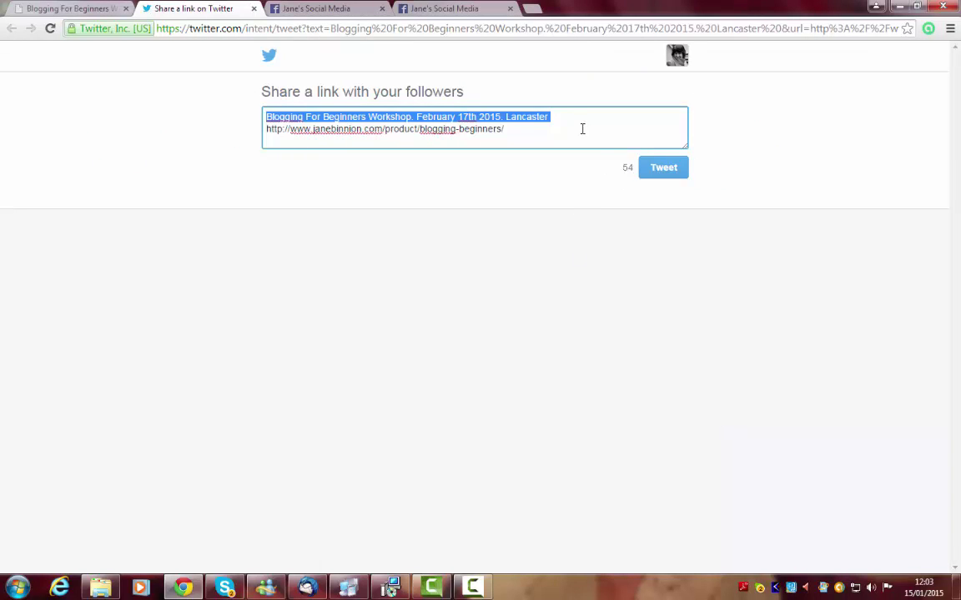
# - Turn "Blogging" into a hashtag and delete "2015." from the workshop date in the tweet text
pyautogui.click(582, 129)
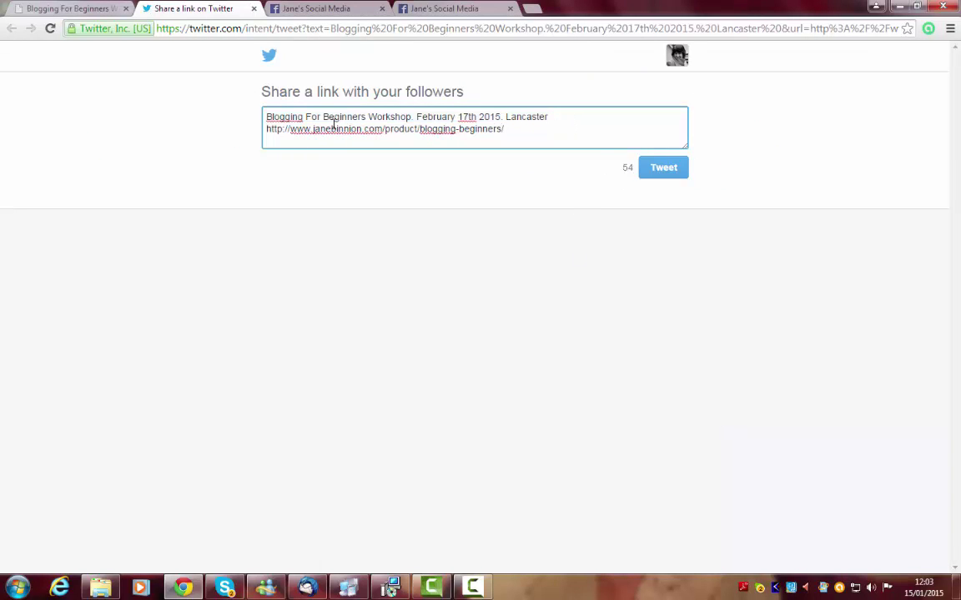
pyautogui.click(267, 117)
pyautogui.write('#')
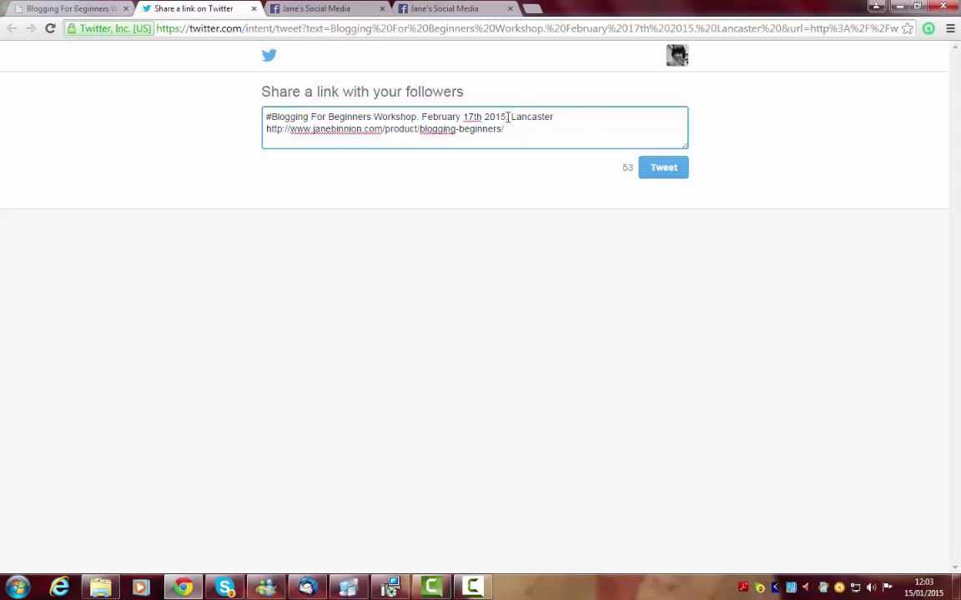
pyautogui.moveTo(507, 117); pyautogui.dragTo(486, 118)
pyautogui.press('BackSpace')
pyautogui.click(562, 117)
# - Add "Would you like to start blogging this year Check out" at the beginning of the tweet
pyautogui.click(265, 117)
pyautogui.write('Would you ')
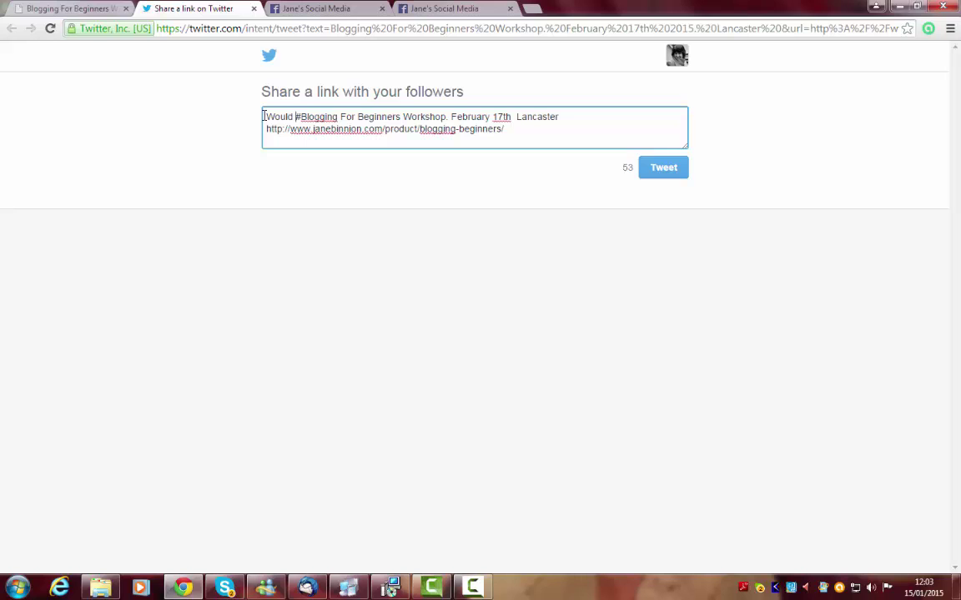
pyautogui.write('like to star')
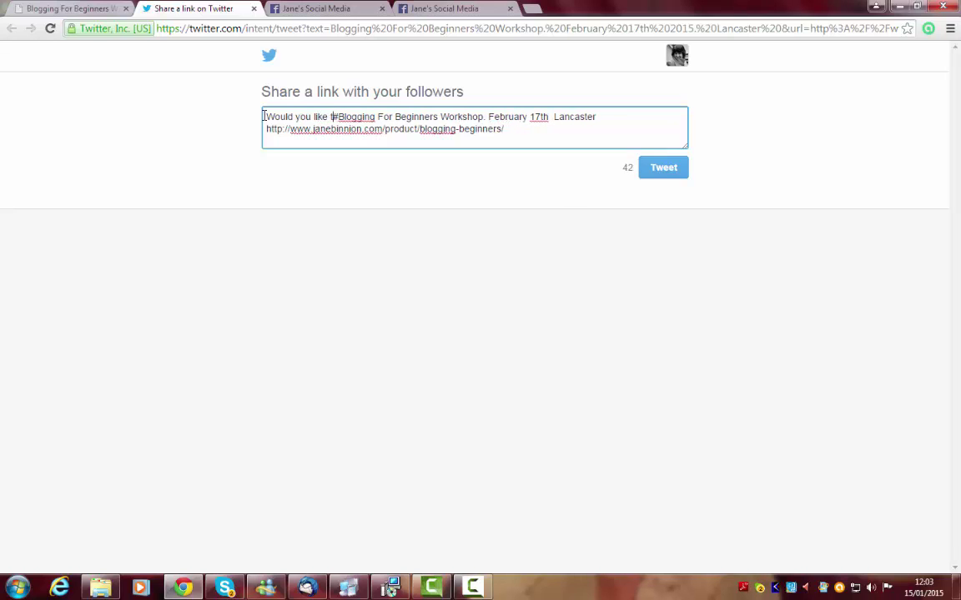
pyautogui.write('t bloggi')
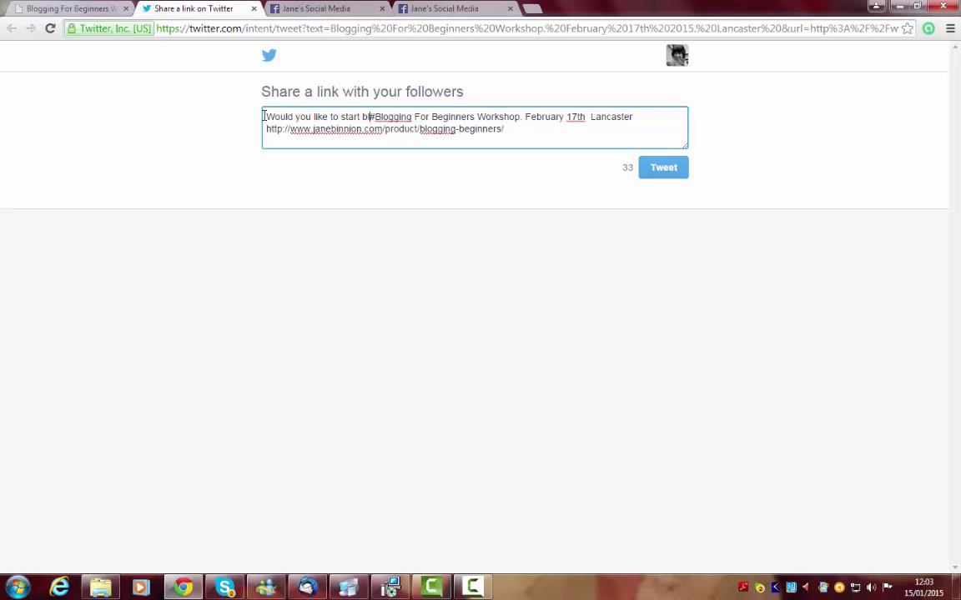
pyautogui.write('ng this yea')
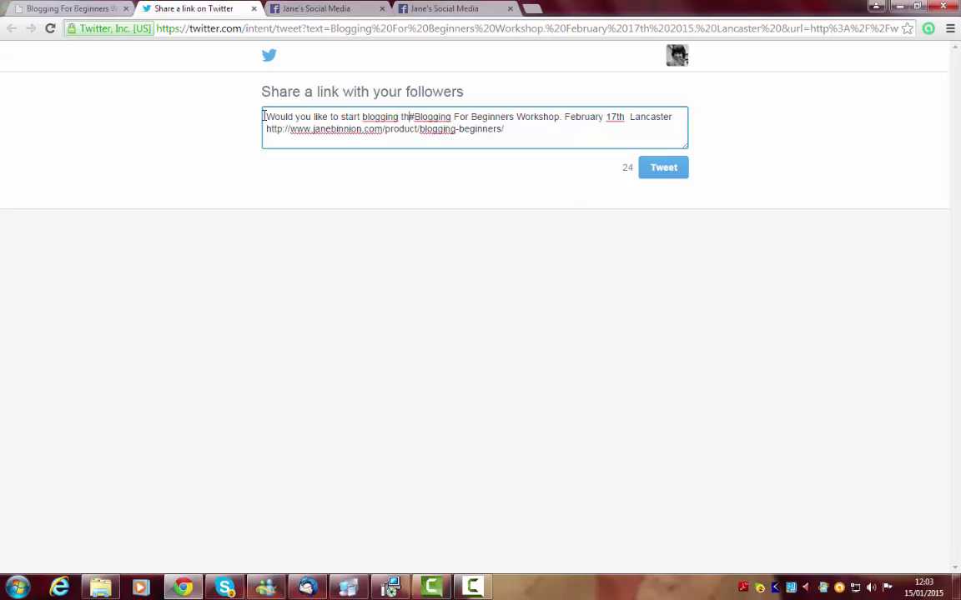
pyautogui.write('r ')
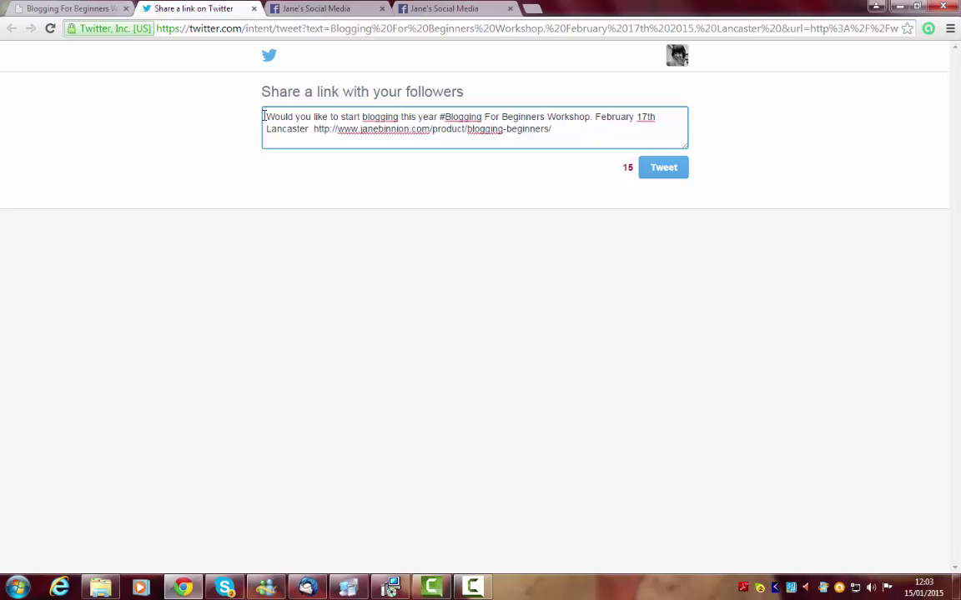
pyautogui.write('Check out')
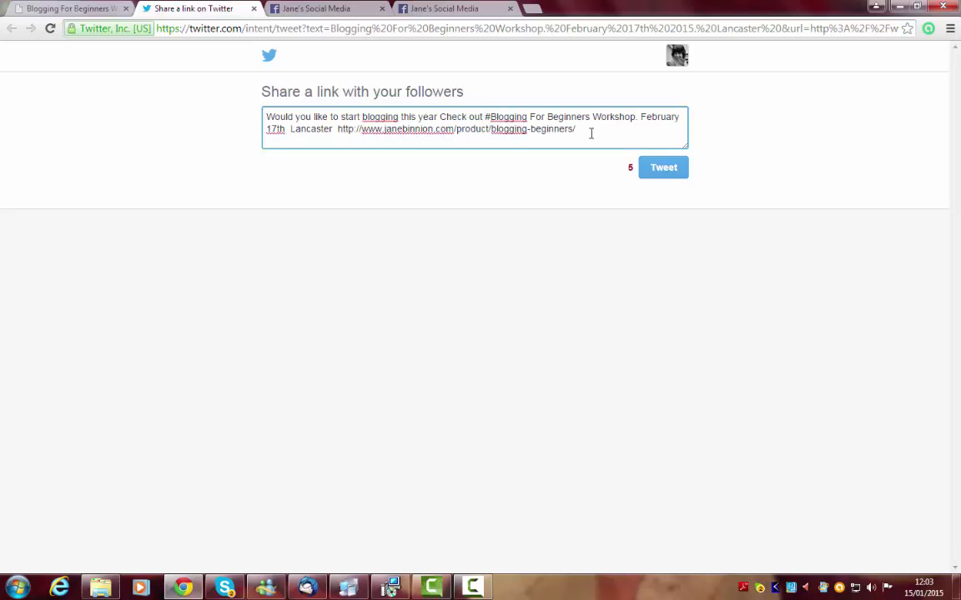
# - Copy the full workshop page link from the tweet text
pyautogui.moveTo(577, 130); pyautogui.dragTo(337, 127)
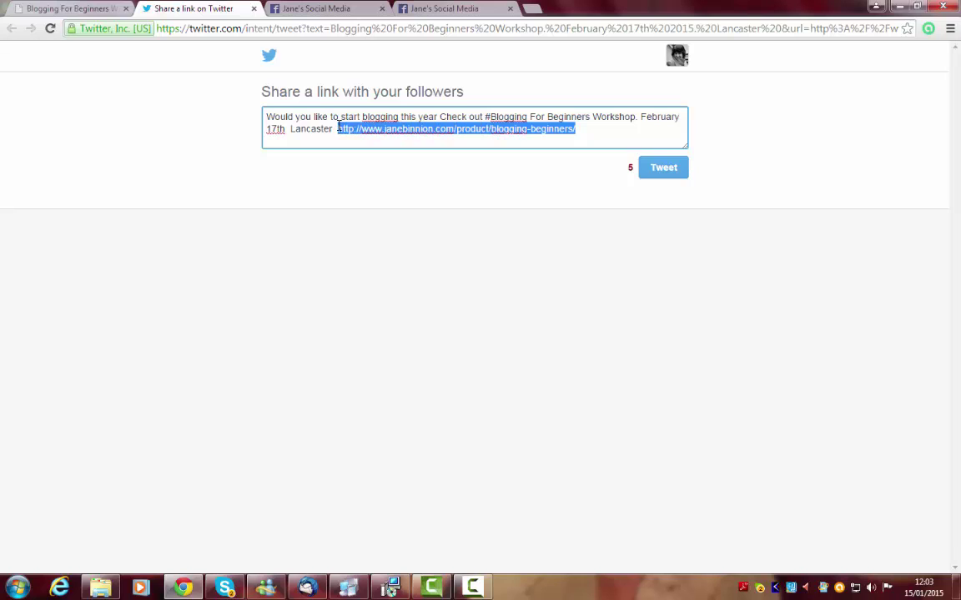
pyautogui.rightClick(342, 128)
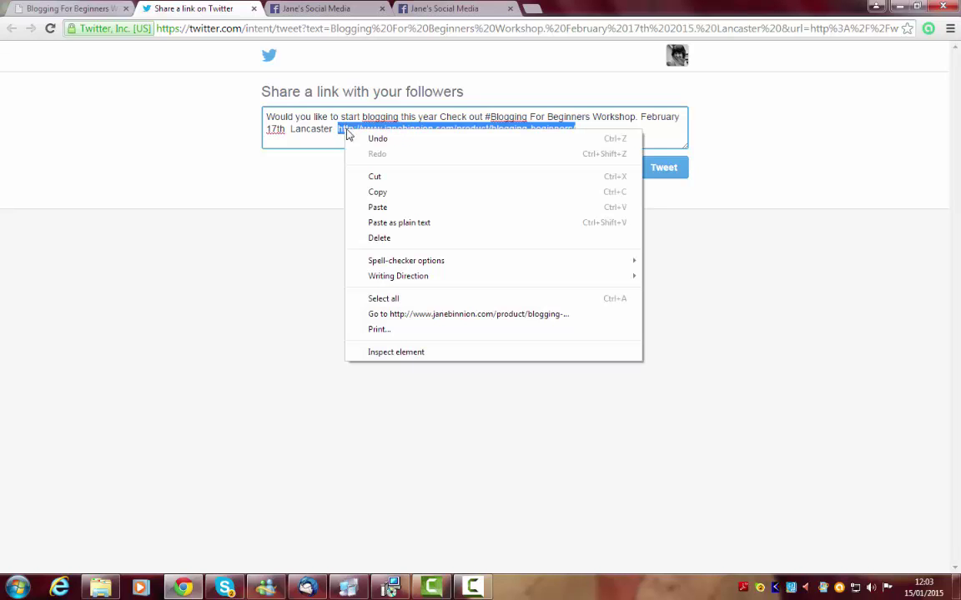
pyautogui.click(382, 193)
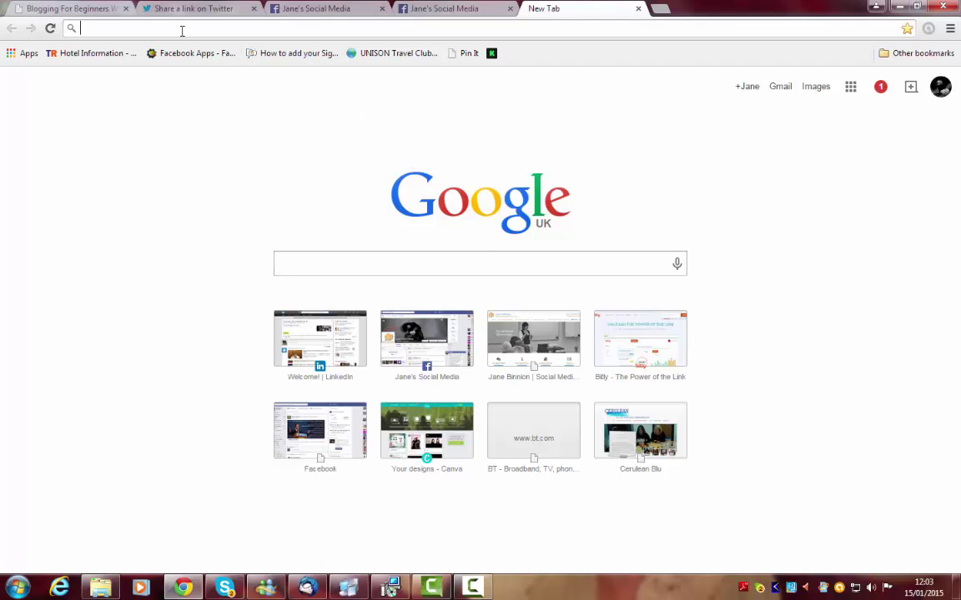
# - Switch to Bitly's link shortener page at bitly.com/shorten and shorten the copied workshop link
pyautogui.write('bitly')
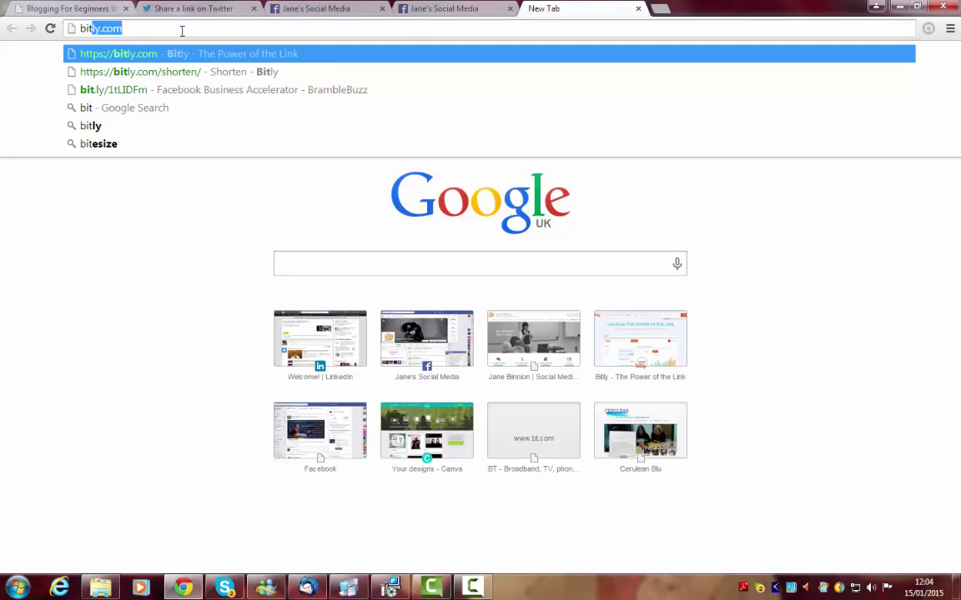
pyautogui.write('.com')
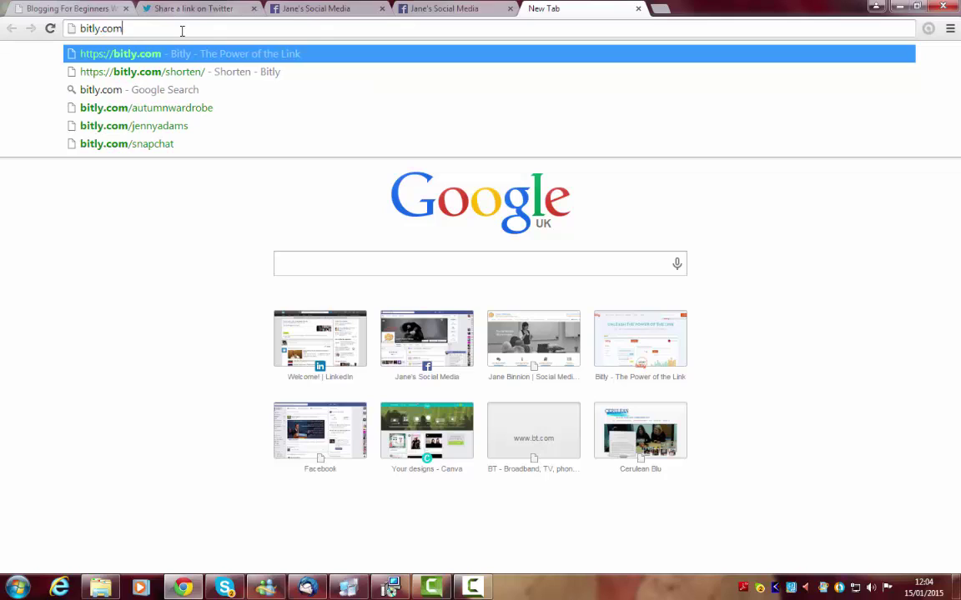
pyautogui.click(215, 75)
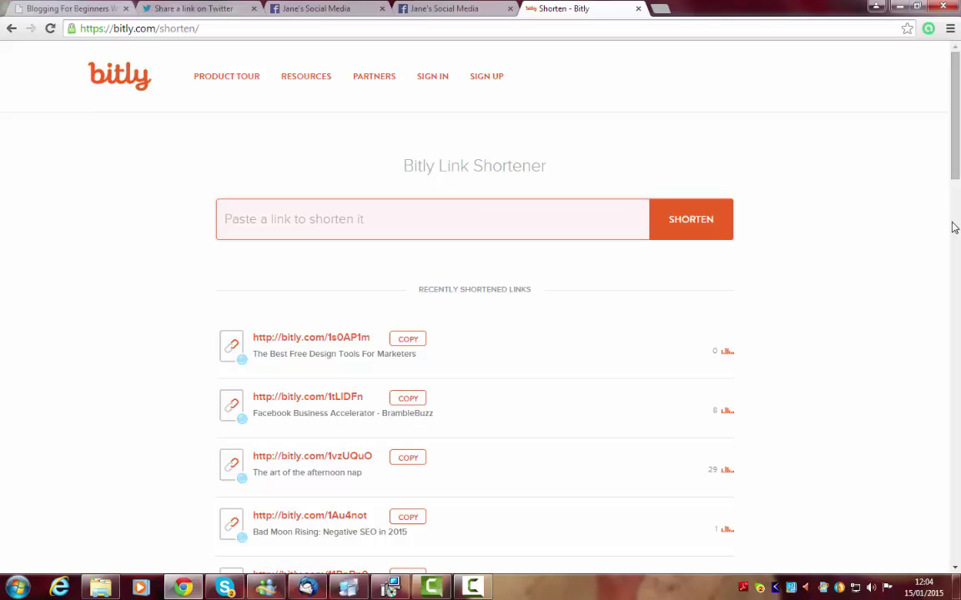
pyautogui.rightClick(274, 223)
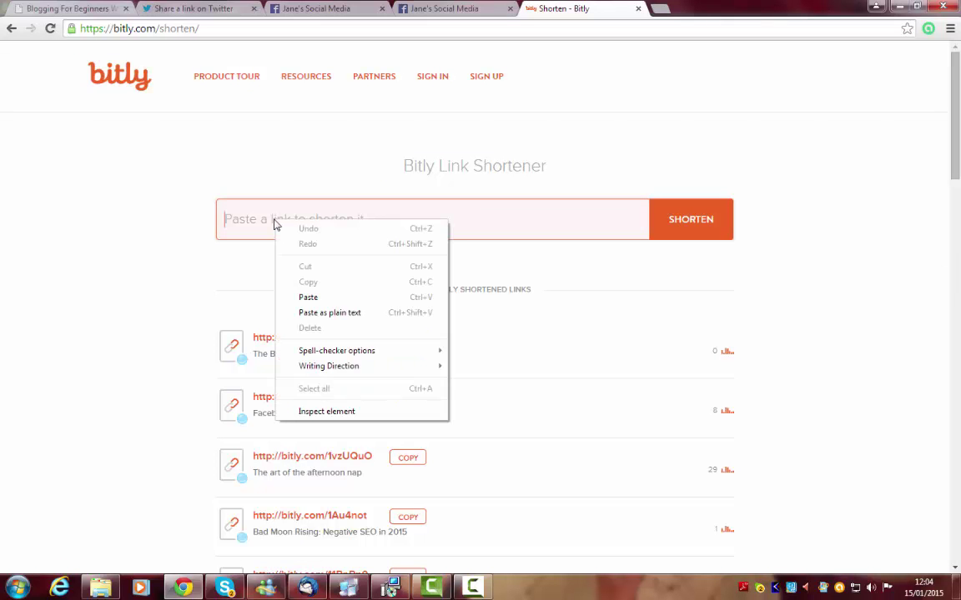
pyautogui.click(309, 298)
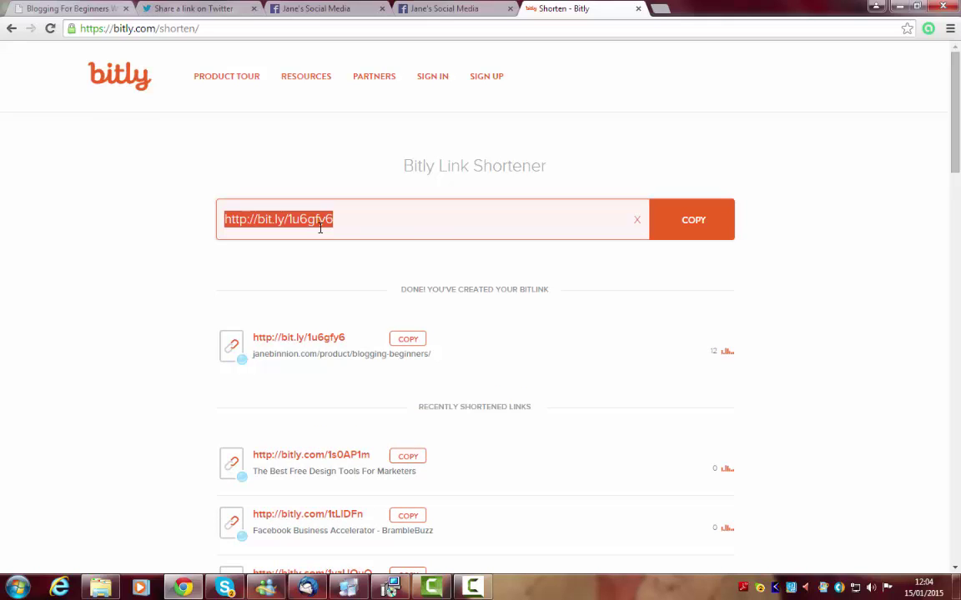
pyautogui.click(12, 28)
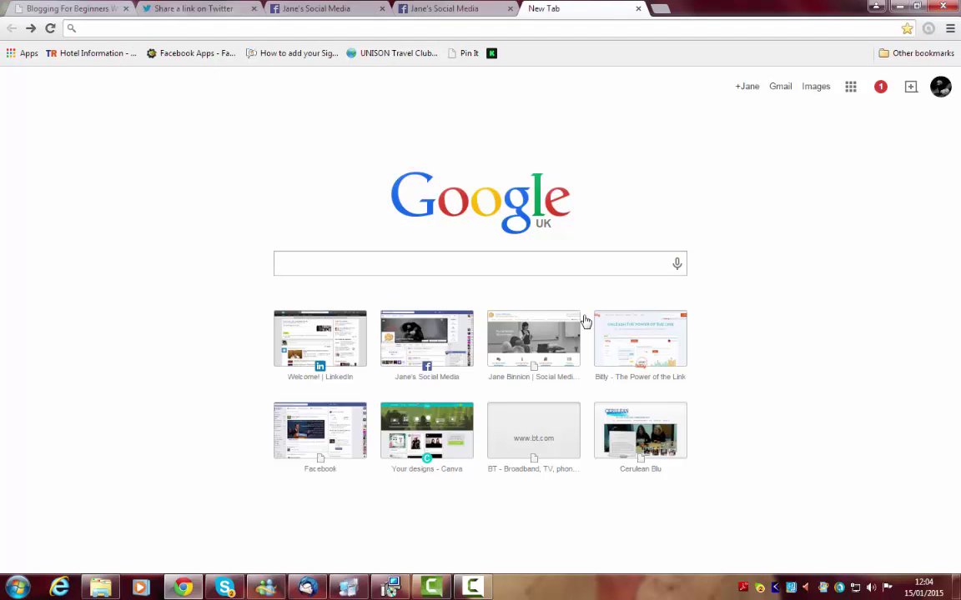
pyautogui.click(642, 337)
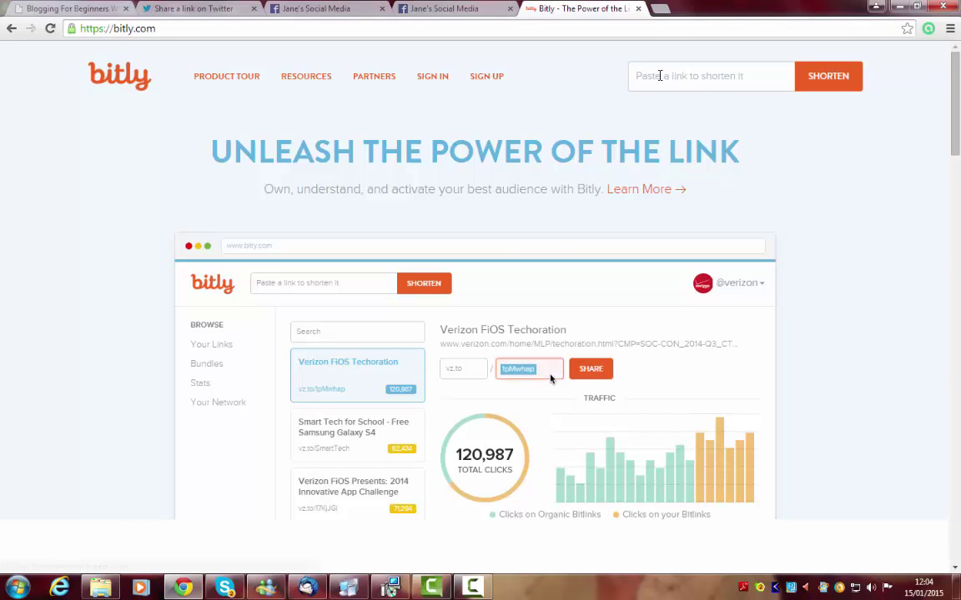
pyautogui.rightClick(659, 76)
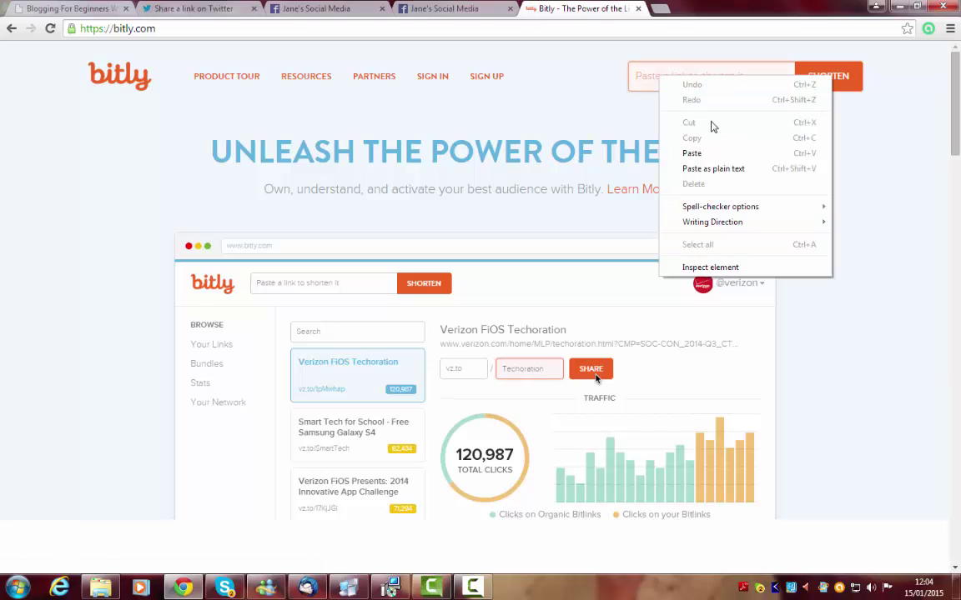
pyautogui.click(720, 159)
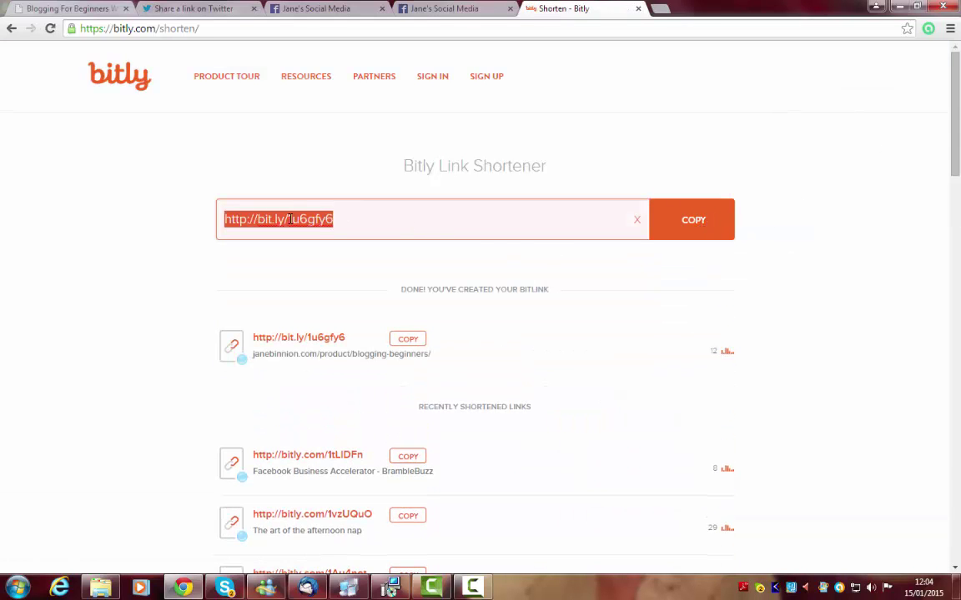
pyautogui.rightClick(289, 219)
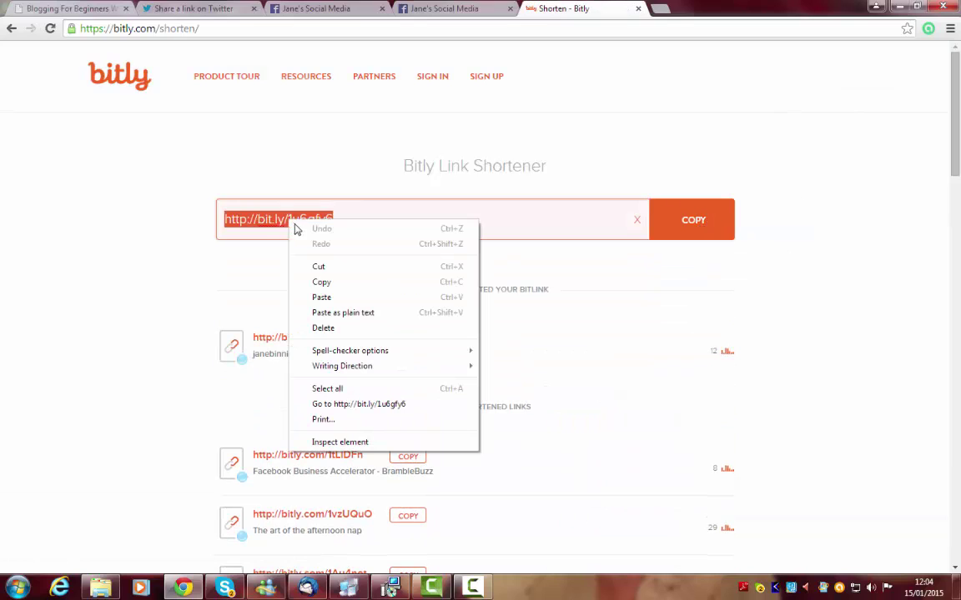
pyautogui.click(323, 282)
pyautogui.click(200, 12)
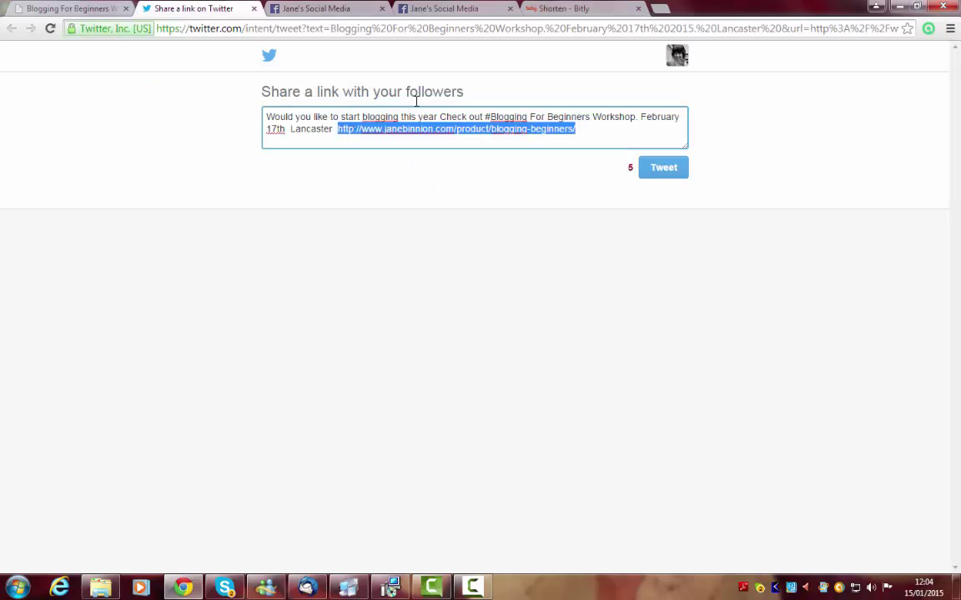
pyautogui.press('BackSpace')
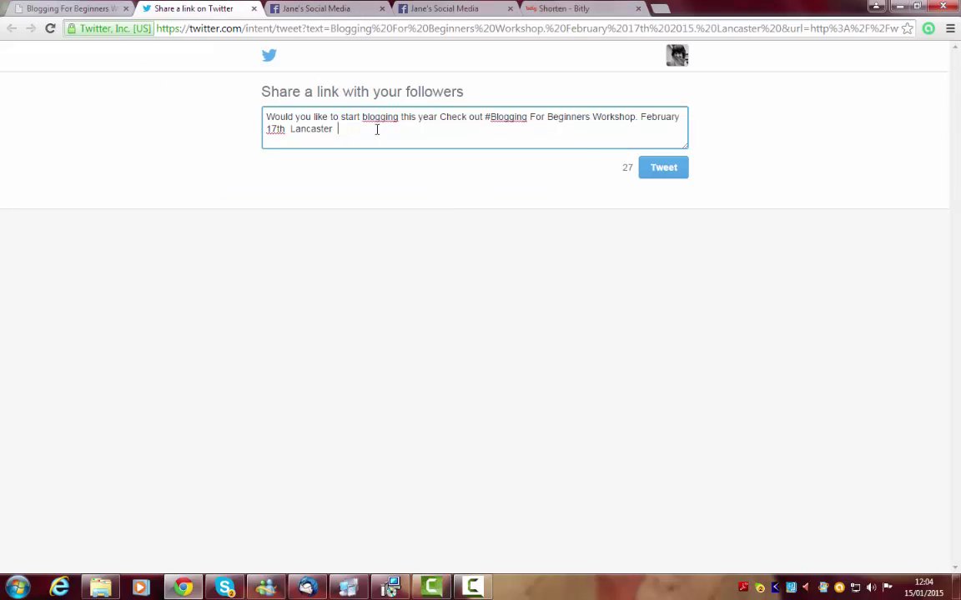
pyautogui.rightClick(346, 133)
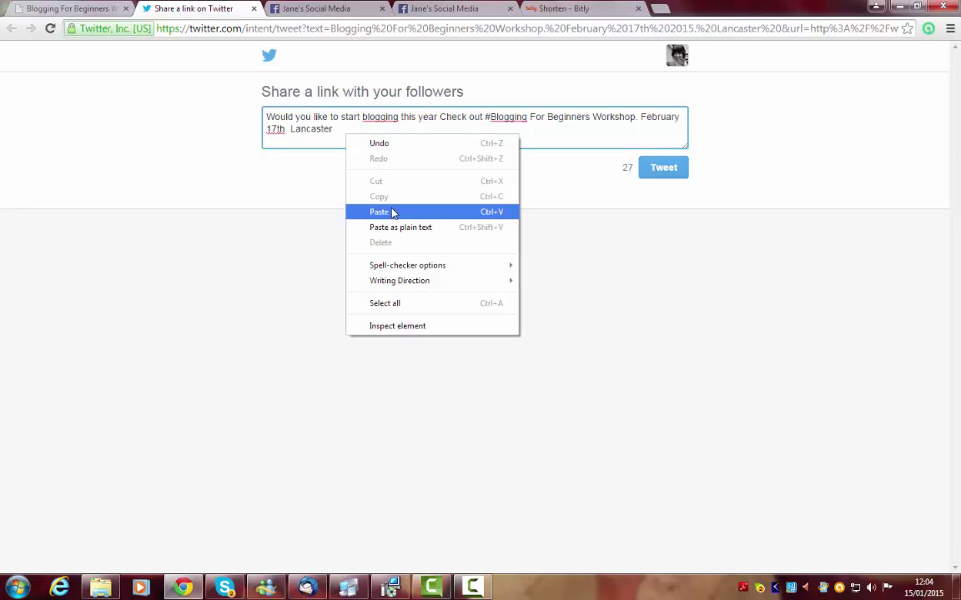
pyautogui.click(393, 212)
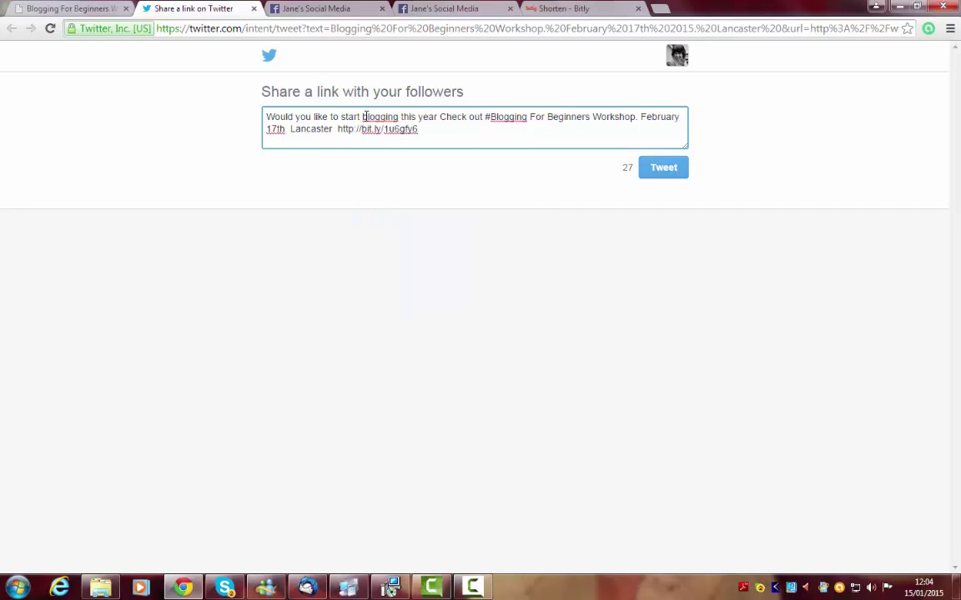
# - Add a question mark after "this year" and post the tweet
pyautogui.click(437, 117)
pyautogui.write('?')
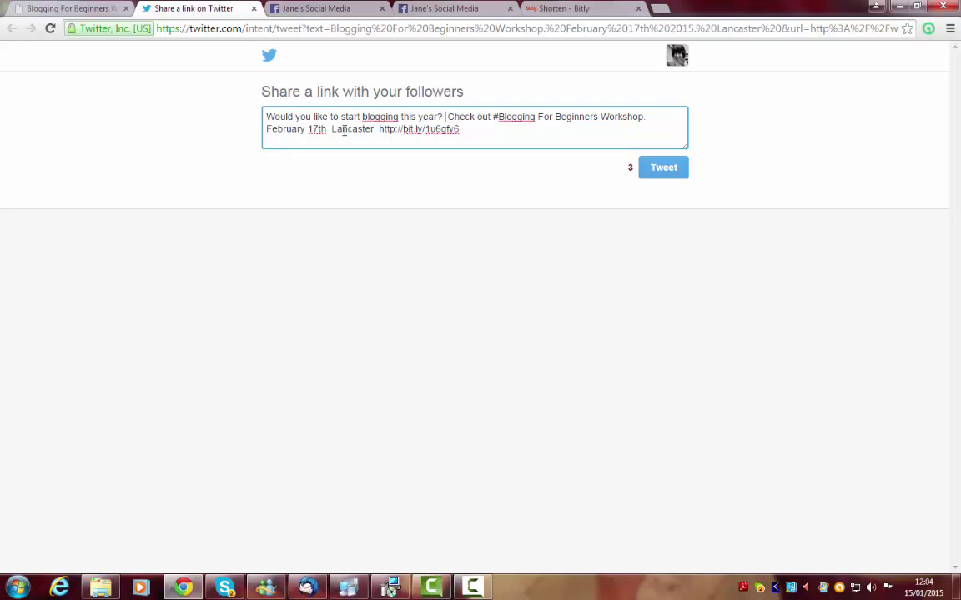
pyautogui.click(662, 170)
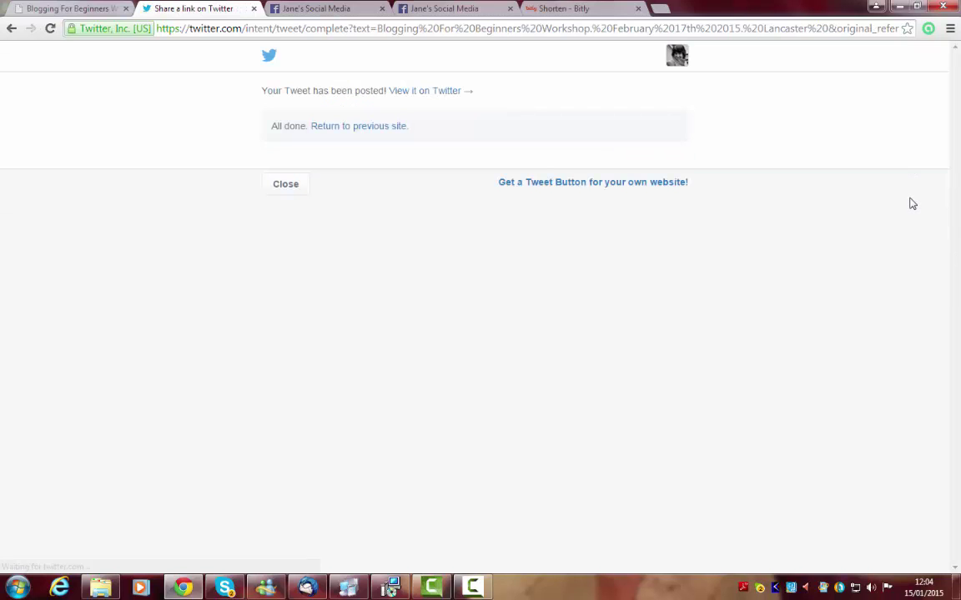